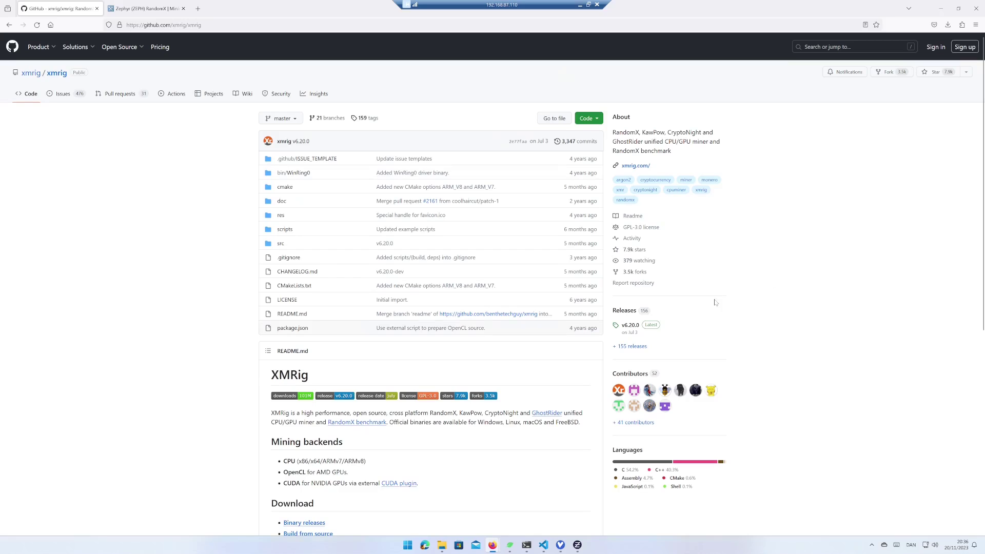
Step: Go to the xmrig repository's Releases page on GitHub
click(625, 311)
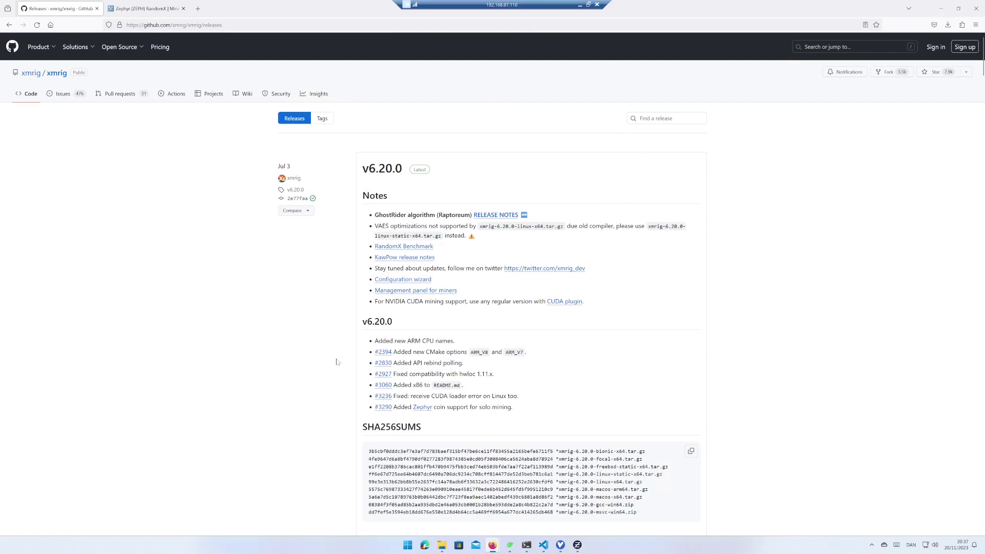
scroll(336, 361, down, 3)
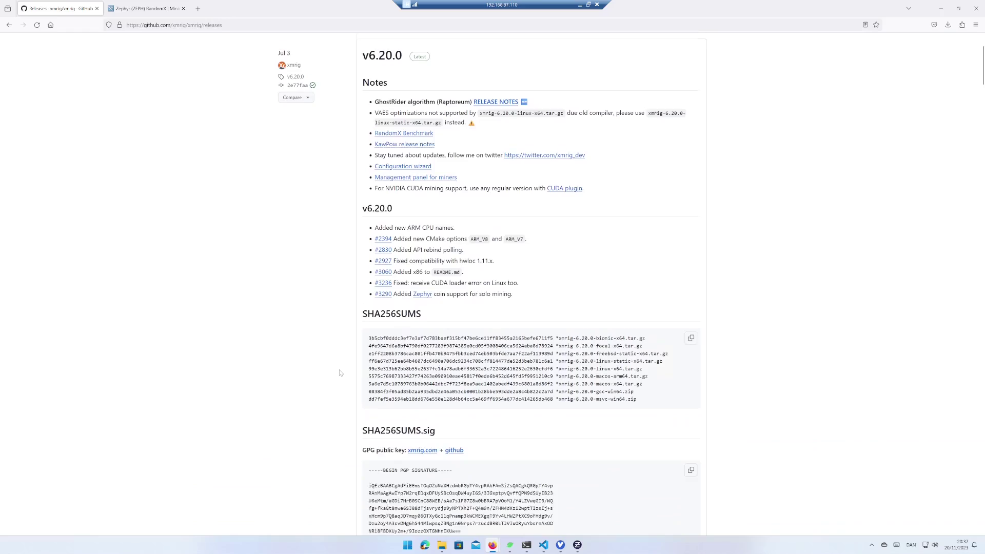
scroll(339, 368, down, 2)
scroll(339, 369, down, 1)
scroll(340, 373, down, 3)
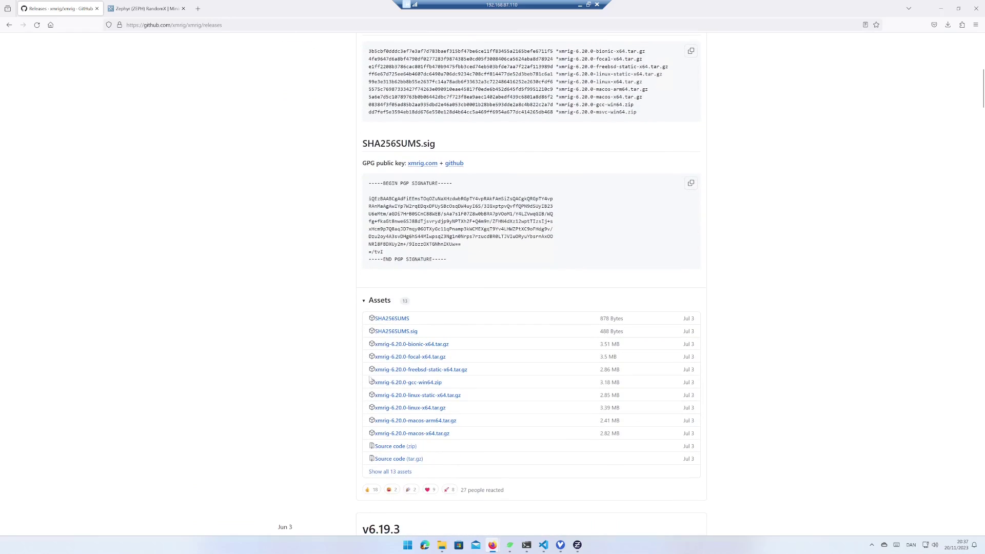
Step: Download xmrig-6.20.0-gcc-win64.zip and allow the flagged download anyway
click(425, 384)
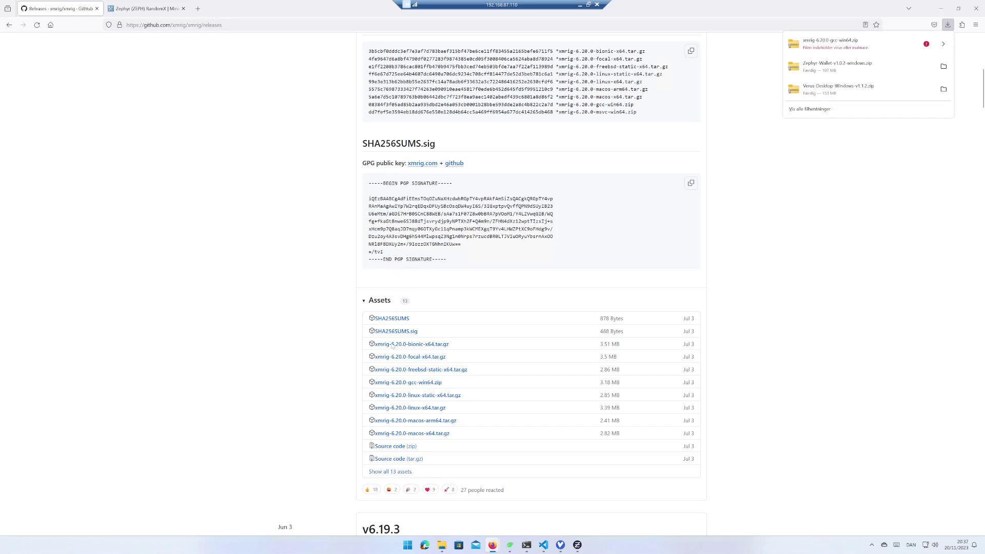
click(922, 46)
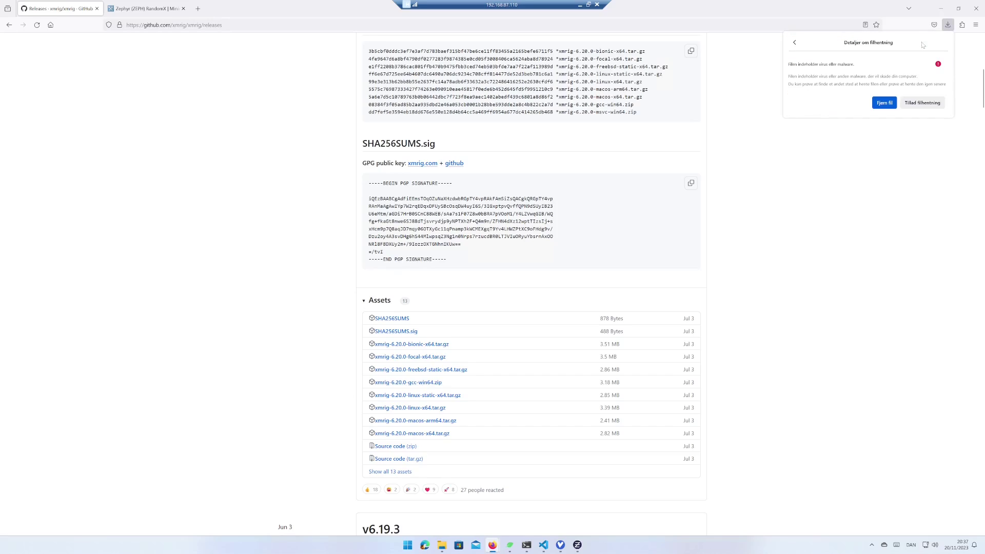
click(922, 102)
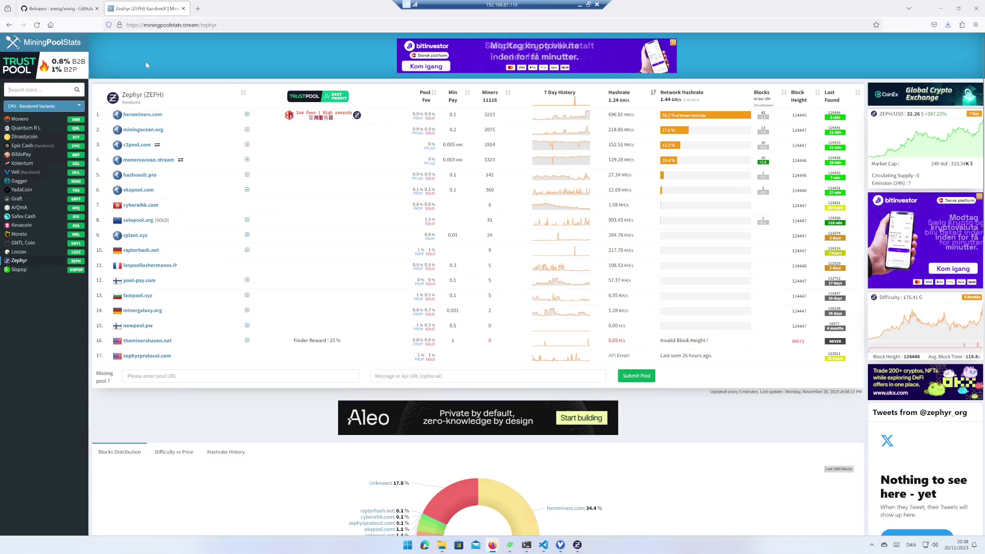
text(zep)
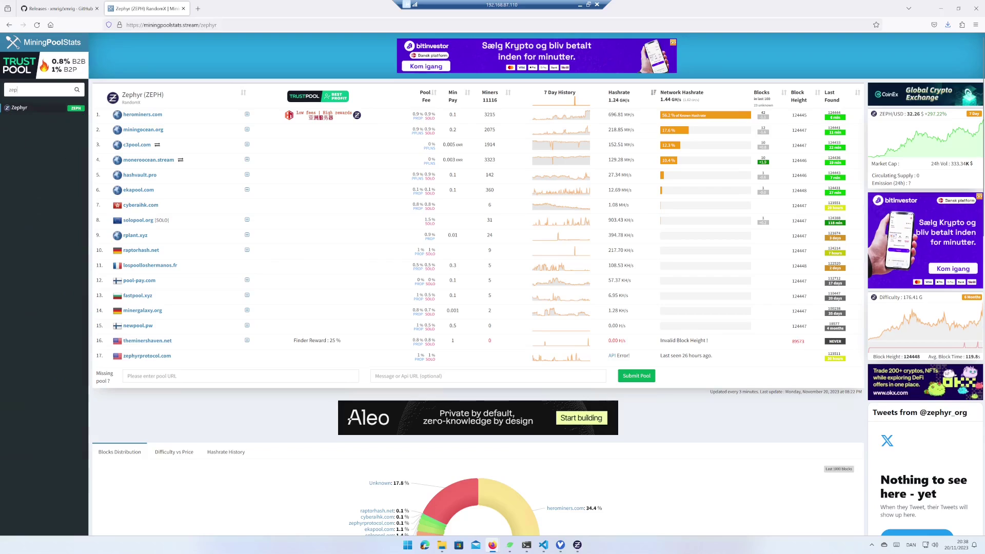
Step: From the Zephyr pool list on MiningPoolStats, go to the ekapool.com pool site
click(20, 108)
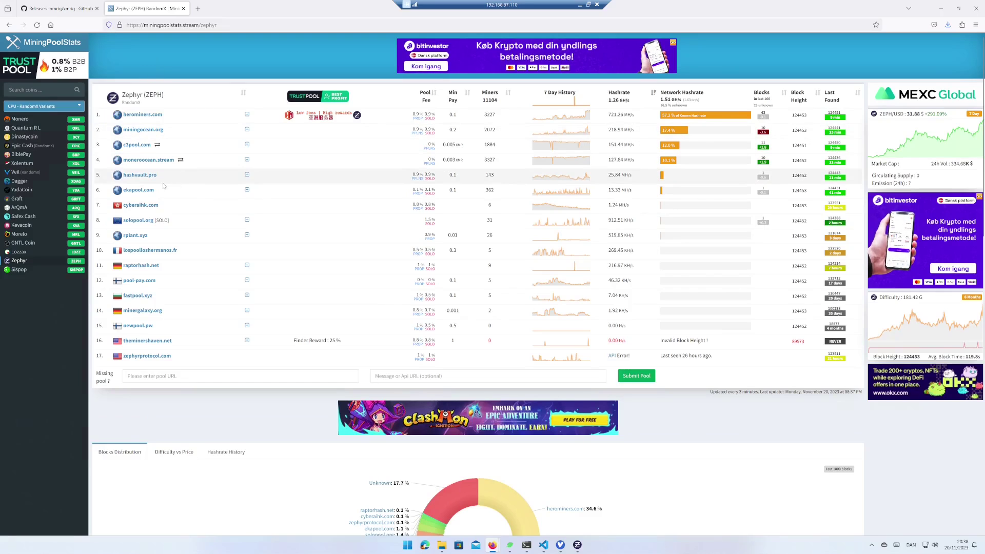
click(139, 189)
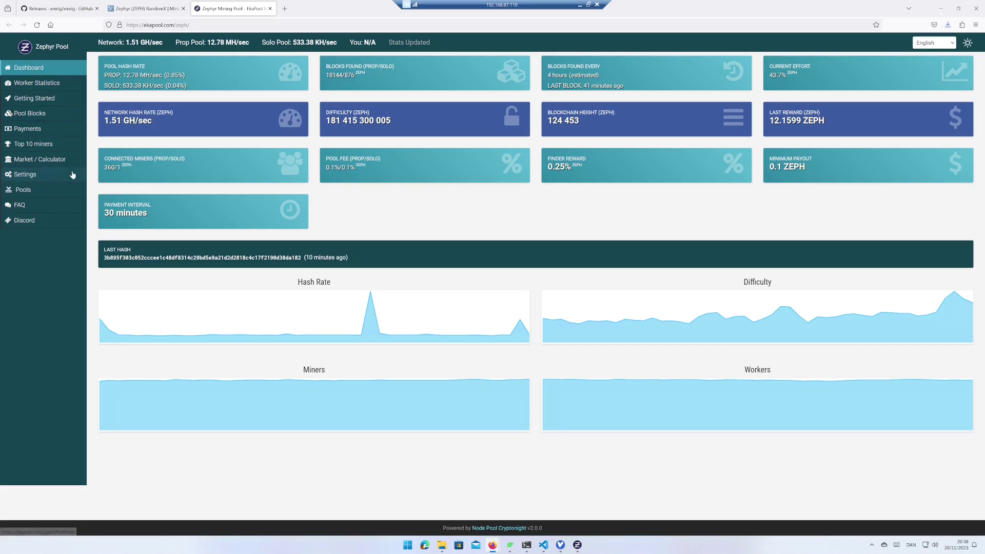
Step: On Getting Started, select server EU zeph.eu.ekapool.com and copy the wallet address
click(37, 99)
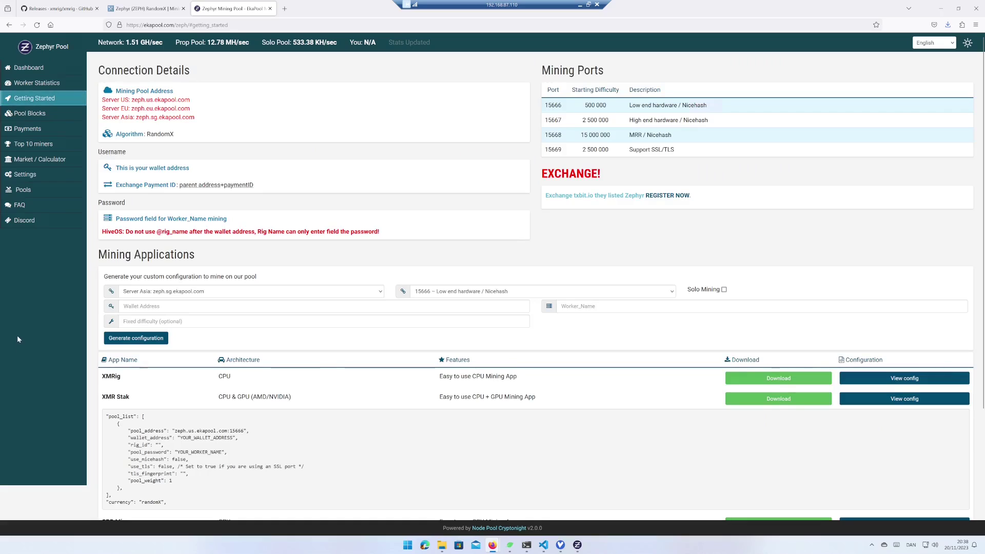
click(335, 292)
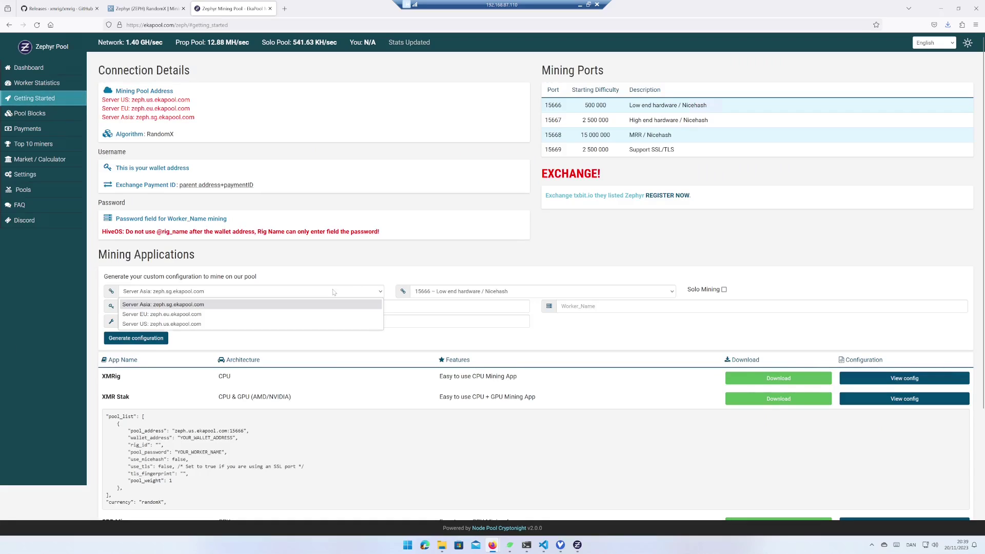
click(219, 315)
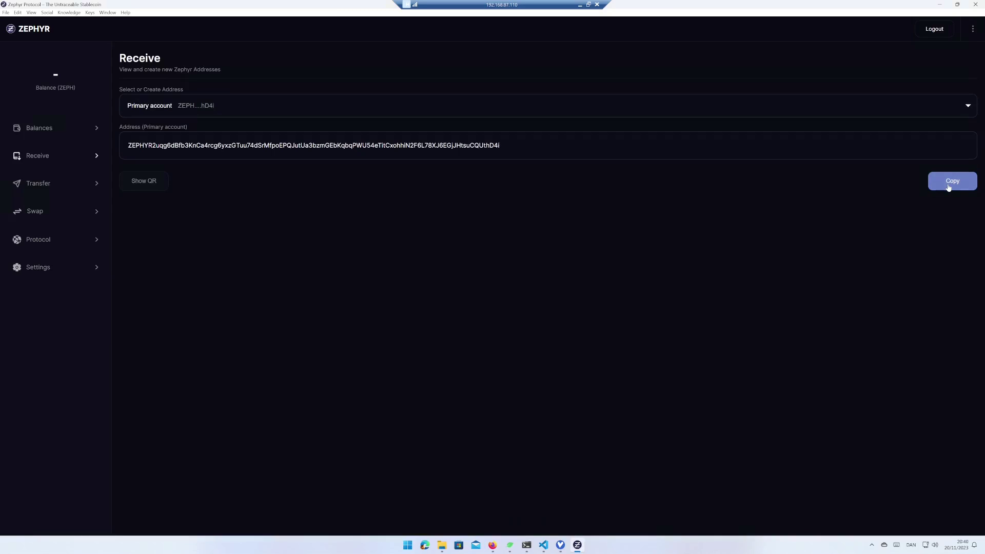
click(948, 184)
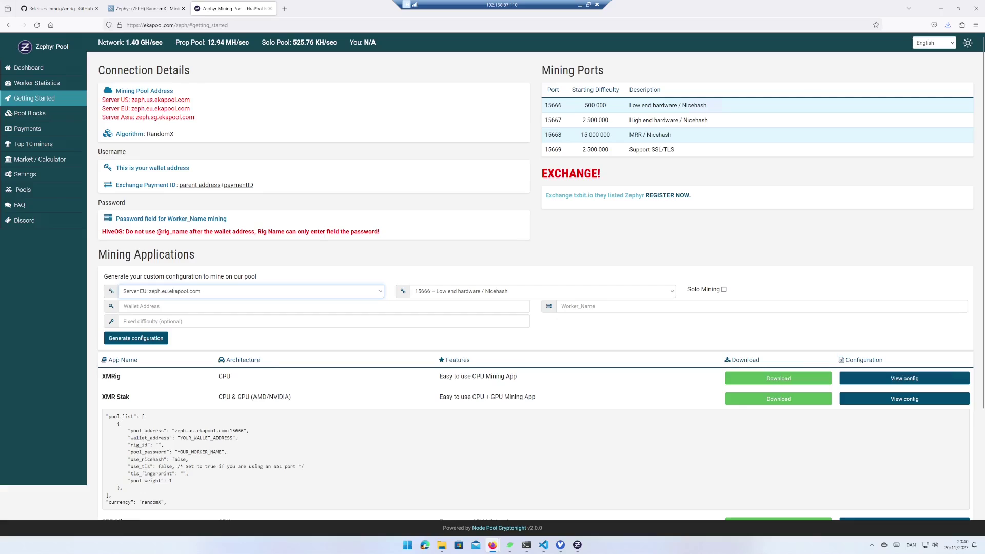
Step: Generate the config with the wallet and worker poweredbycode, selecting the Windows miner command
key(ctrl+v)
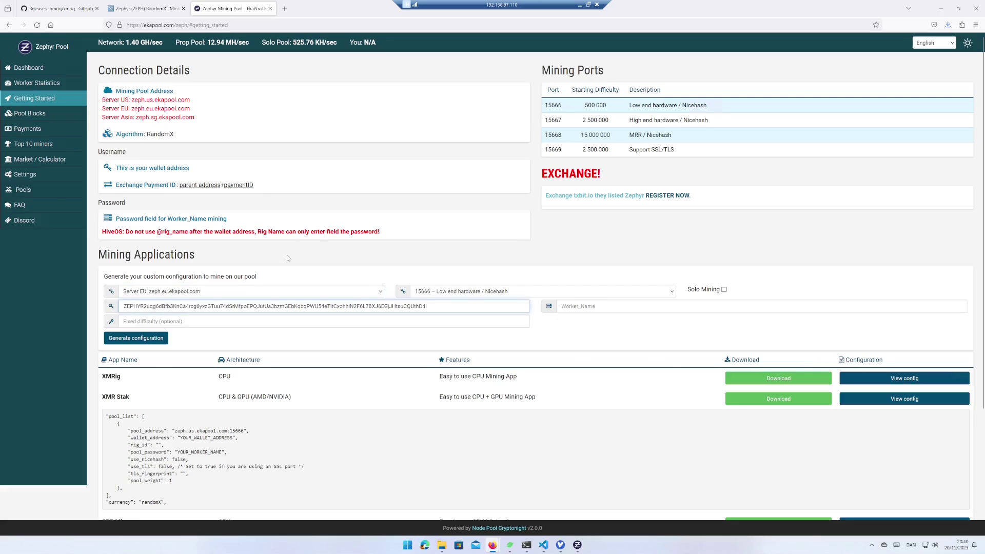
key(Tab)
text(p)
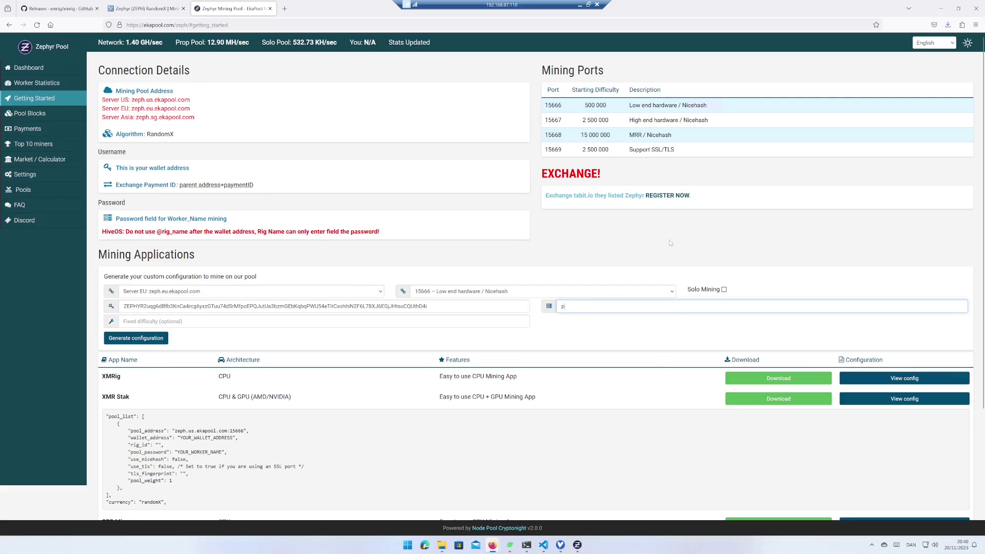
text(oweredb)
text(ycode)
click(162, 340)
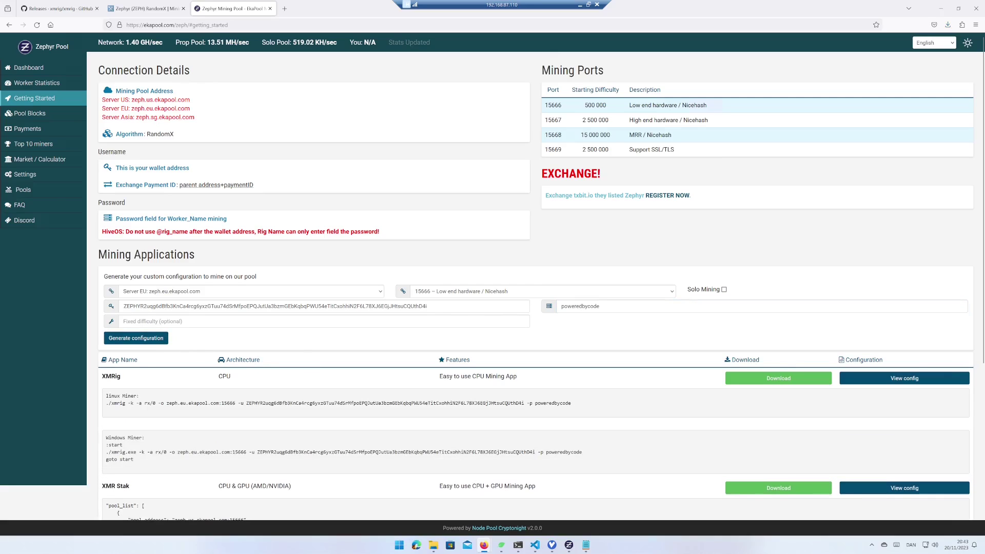
drag(585, 454, 105, 452)
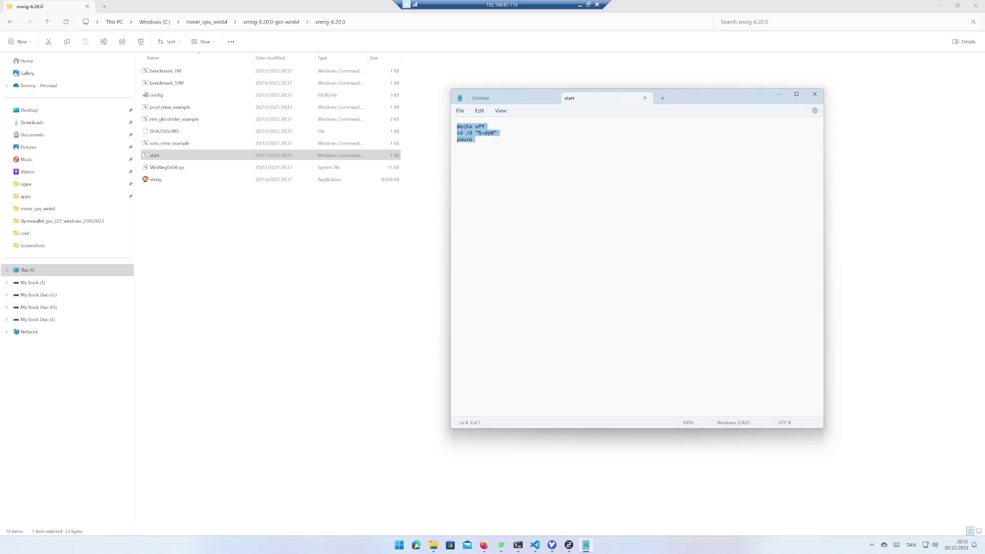
Step: Paste the xmrig command into start.bat, removing the leading ./ and appending --threads=24
key(ctrl+v)
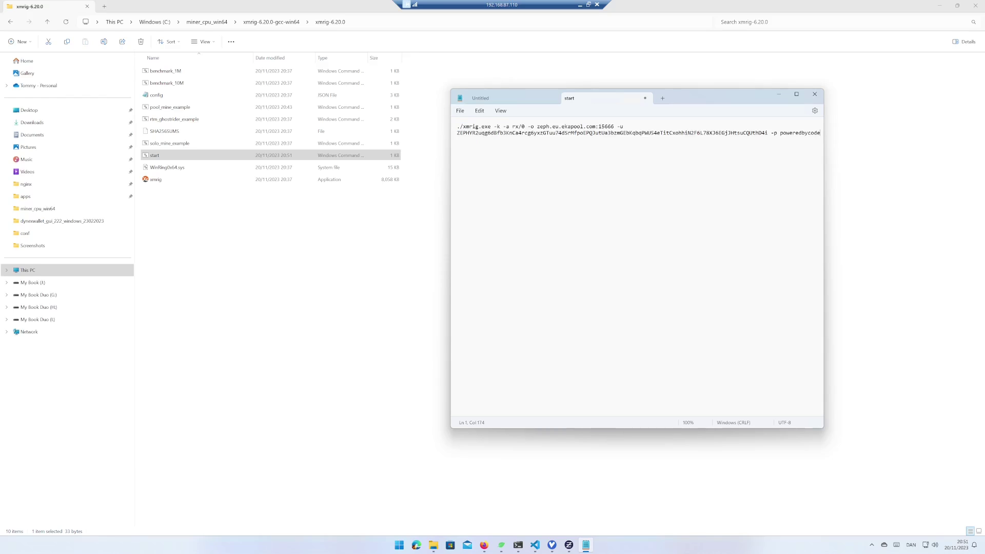
key(Home)
key(Right)
key(BackSpace)
key(BackSpace)
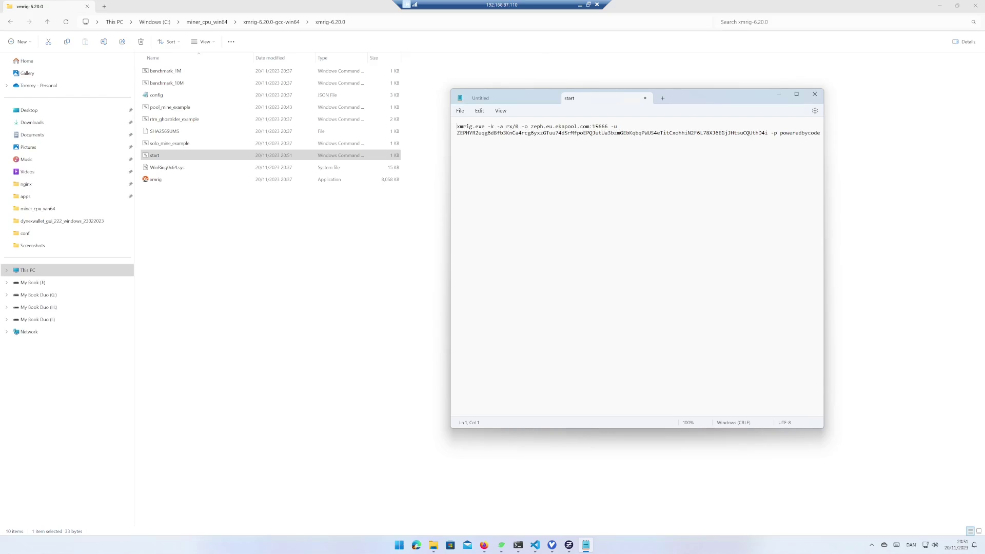
key(End)
text(--)
text(threads=)
text(24)
Step: Save start.bat, close Notepad and run the batch file
key(ctrl+s)
key(alt+F4)
double_click(153, 155)
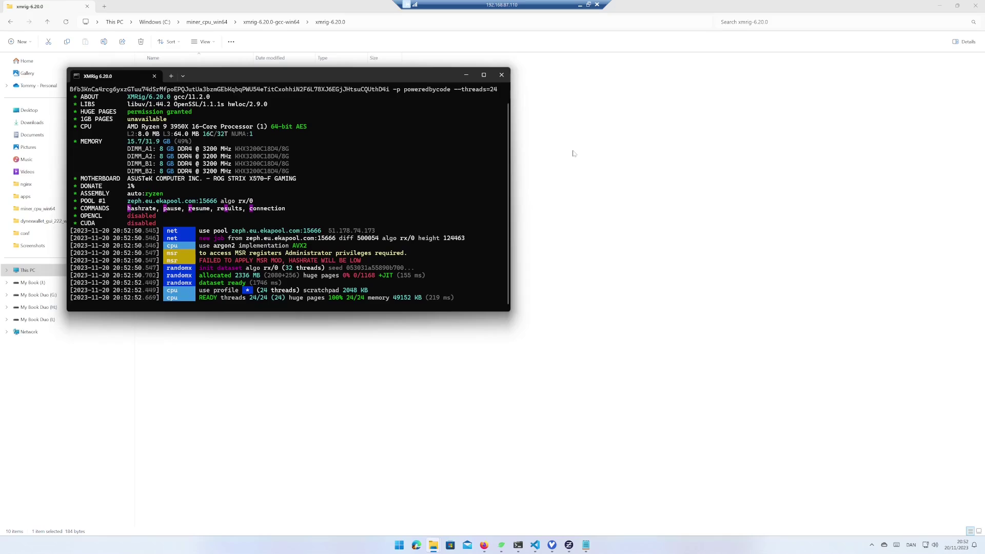
Step: Maximize the XMRig console to watch the pool connection and 24-thread startup
click(484, 75)
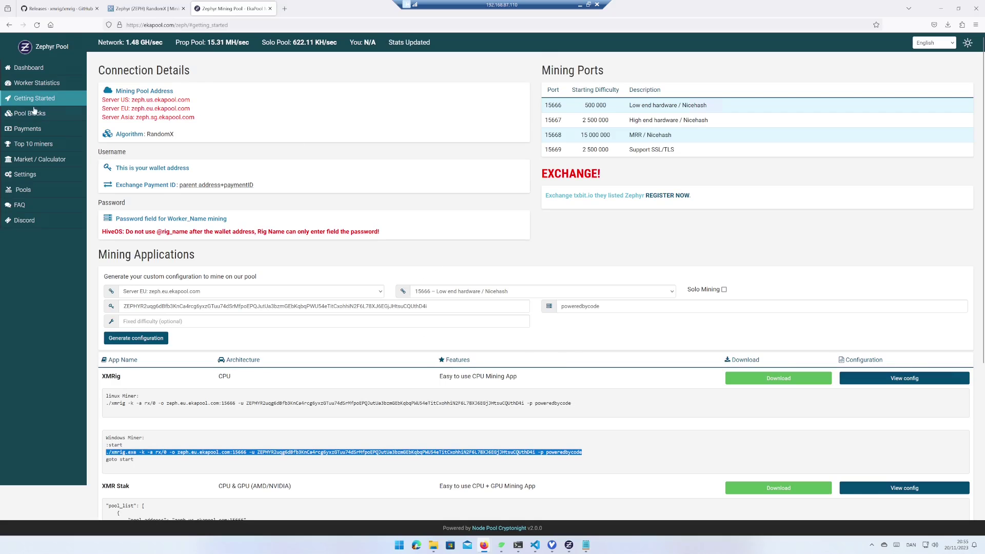
Step: Look up the wallet in Worker Statistics, showing poweredbycode online at 2.42 KH/s
click(40, 83)
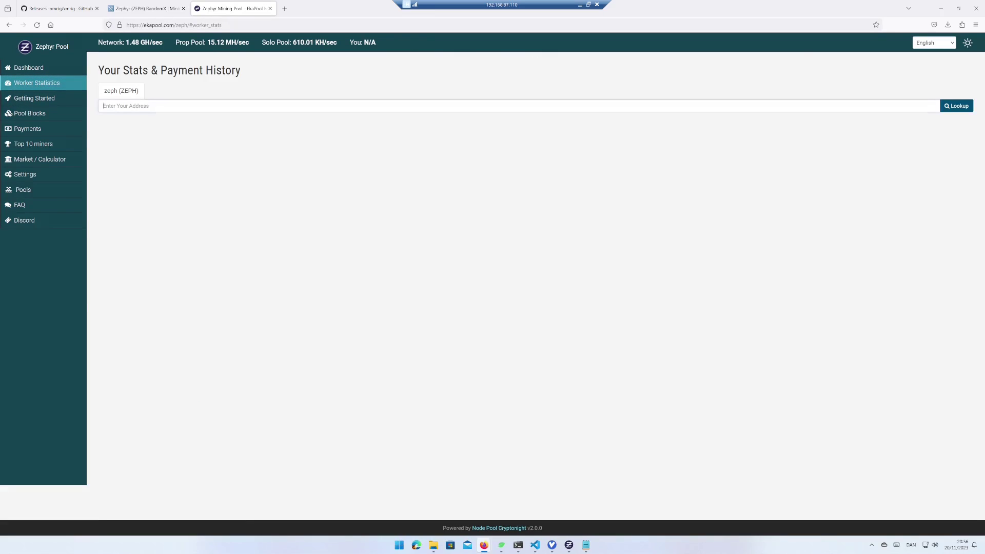
click(884, 107)
key(ctrl+v)
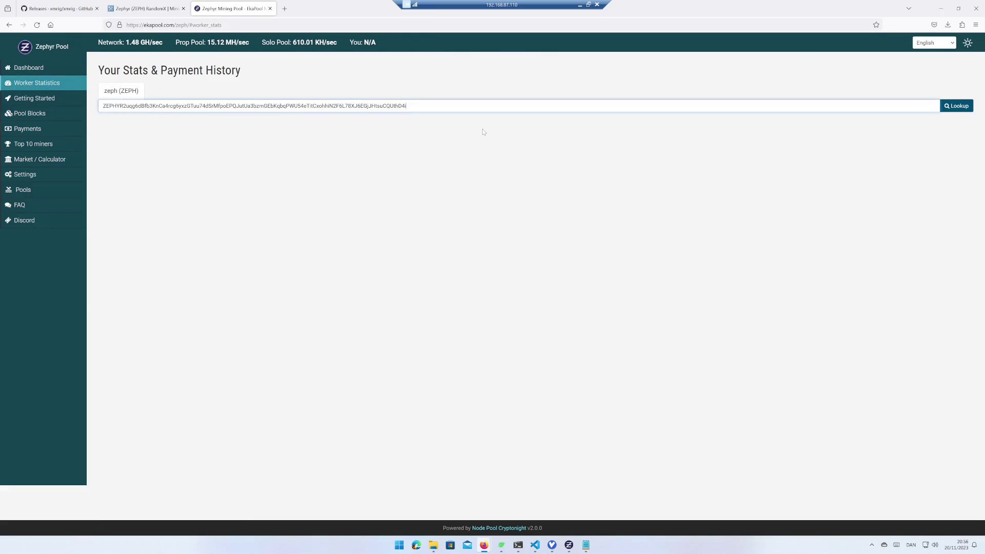
click(957, 105)
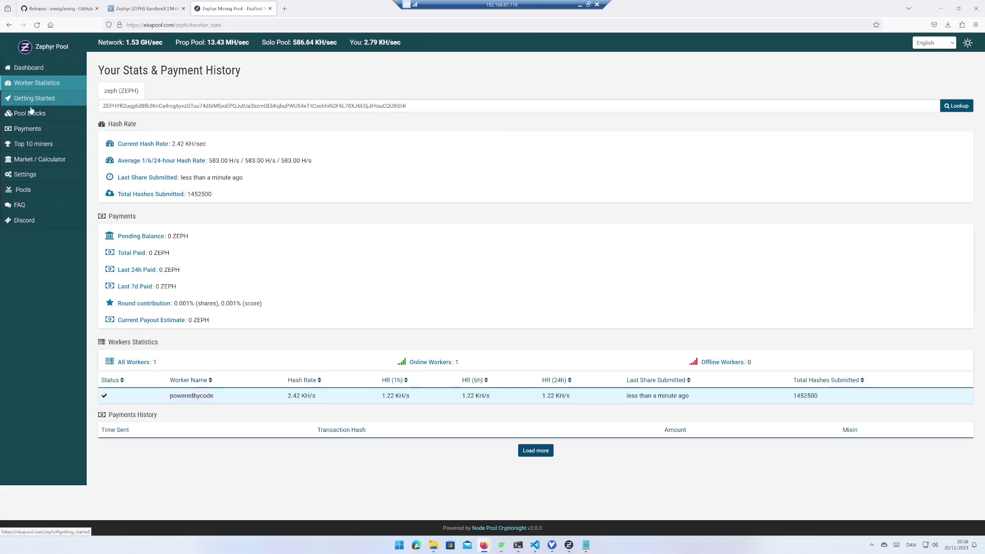
Step: View the pool's Payments history with payout counts and 0.1 ZEPH minimum
click(38, 129)
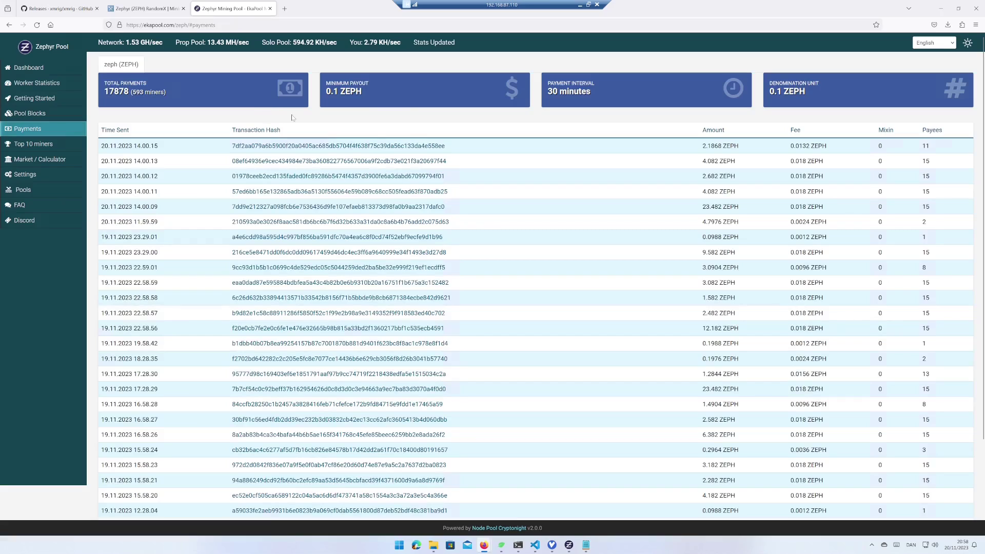